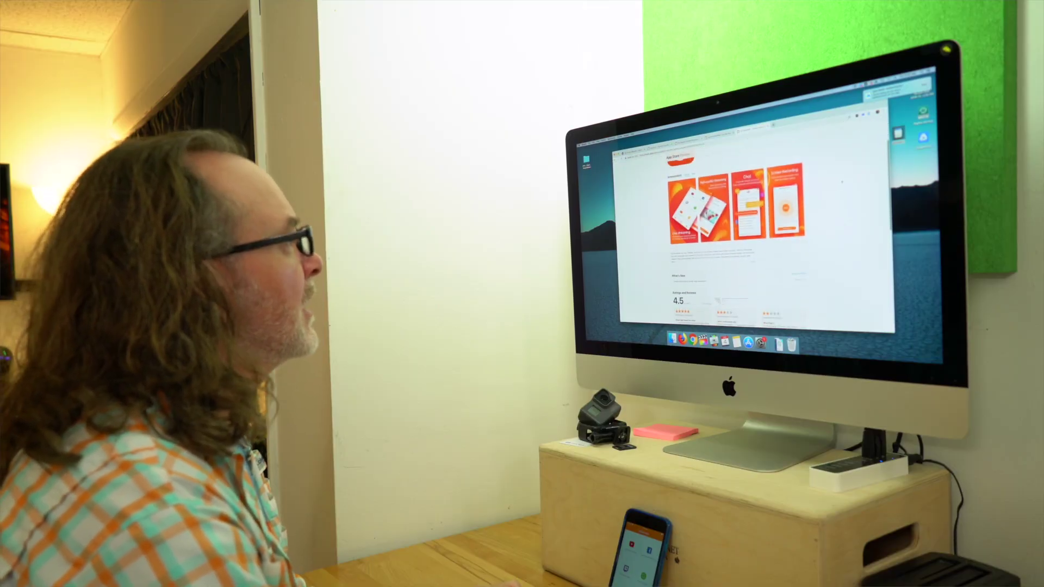
left_click(804, 275)
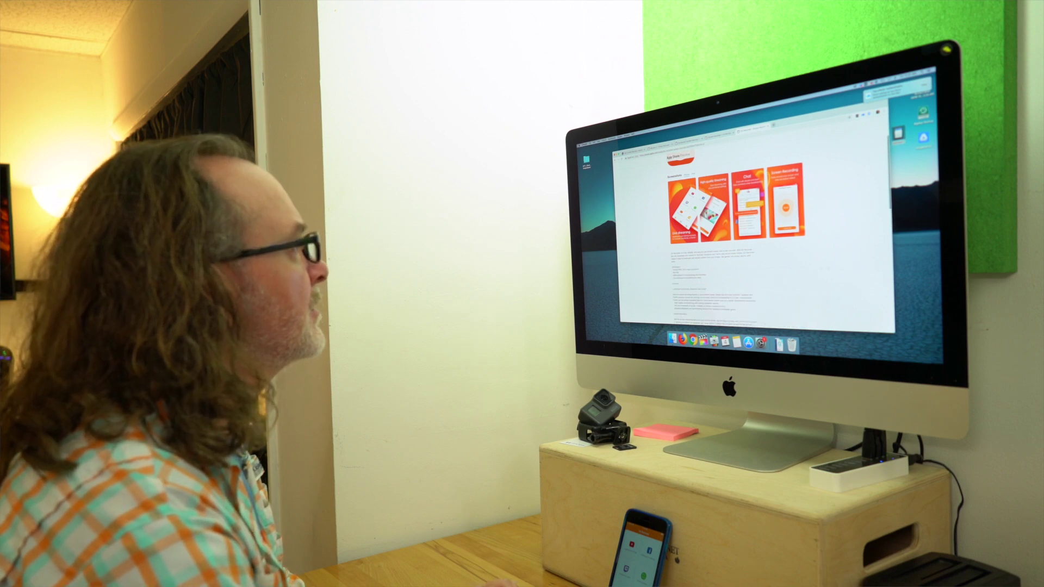